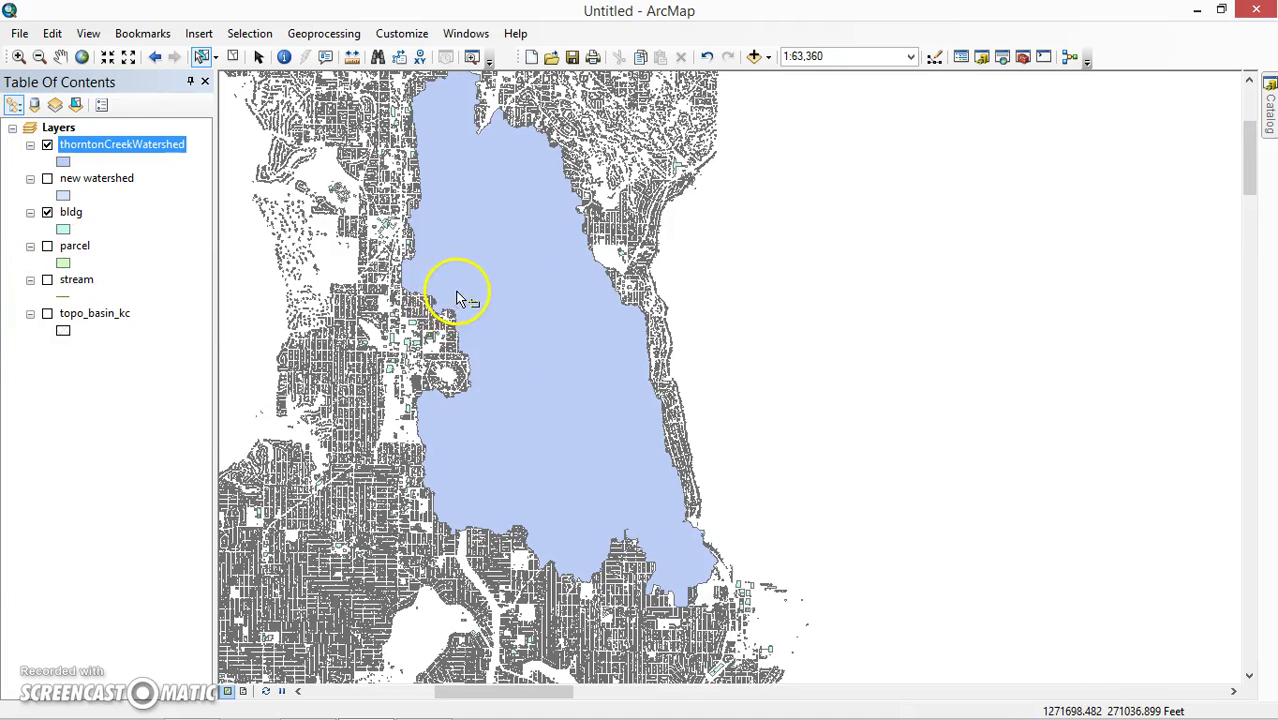
Step: Move the thorntonCreekWatershed layer below the bldg layer in the drawing order
{"action": "key", "text": "Up"}
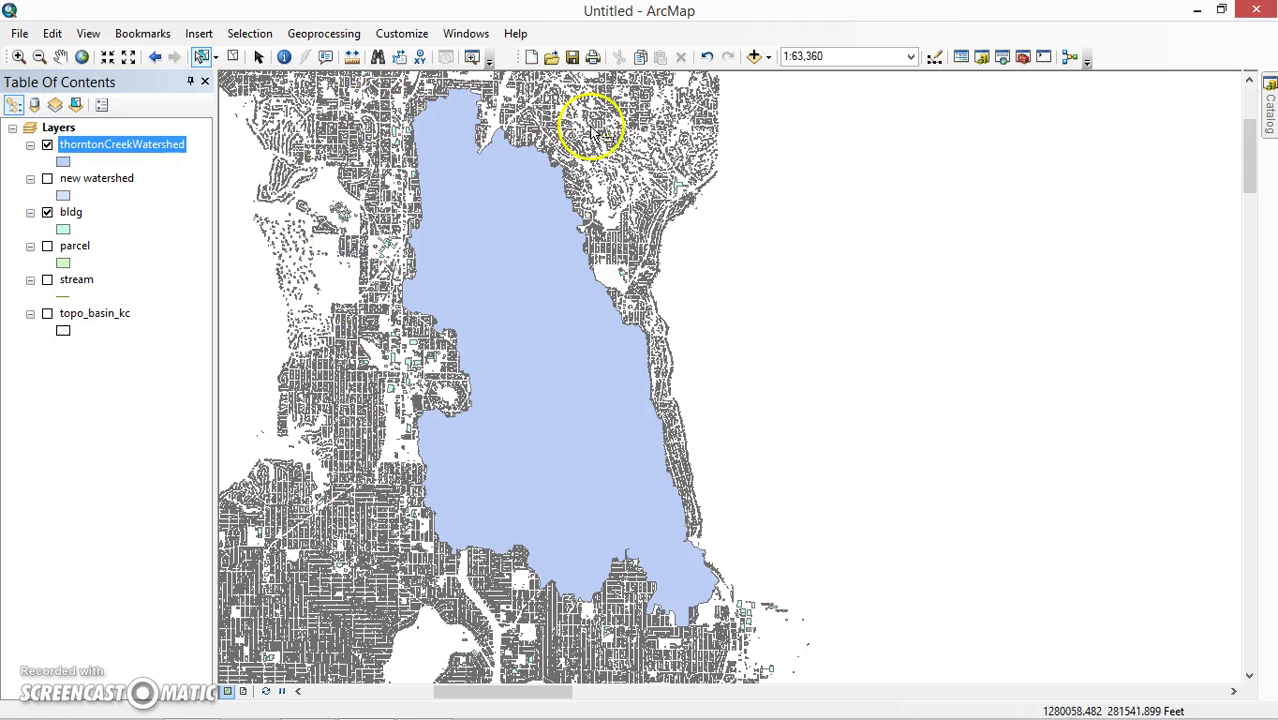
{"action": "left_click_drag", "start_coordinate": [147, 180], "coordinate": [134, 224]}
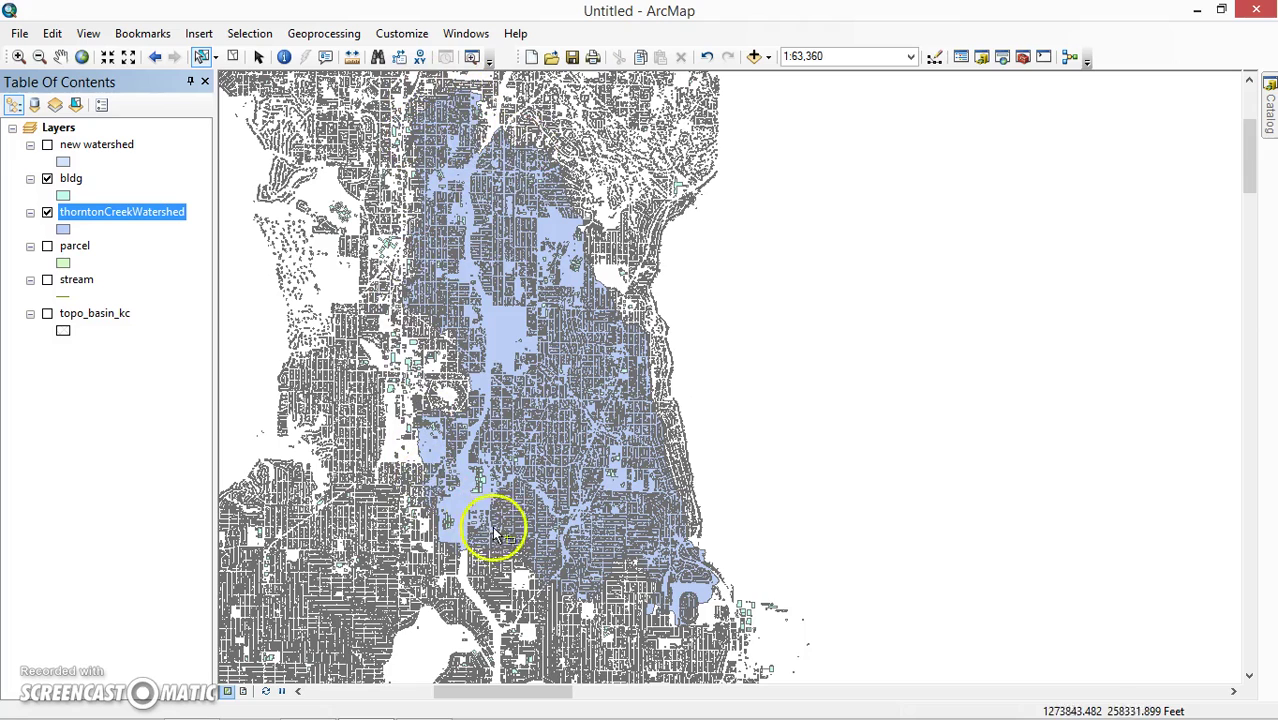
Step: Set up Select By Location to select features from bldg, using thorntonCreekWatershed as the source layer
{"action": "left_click", "coordinate": [238, 36]}
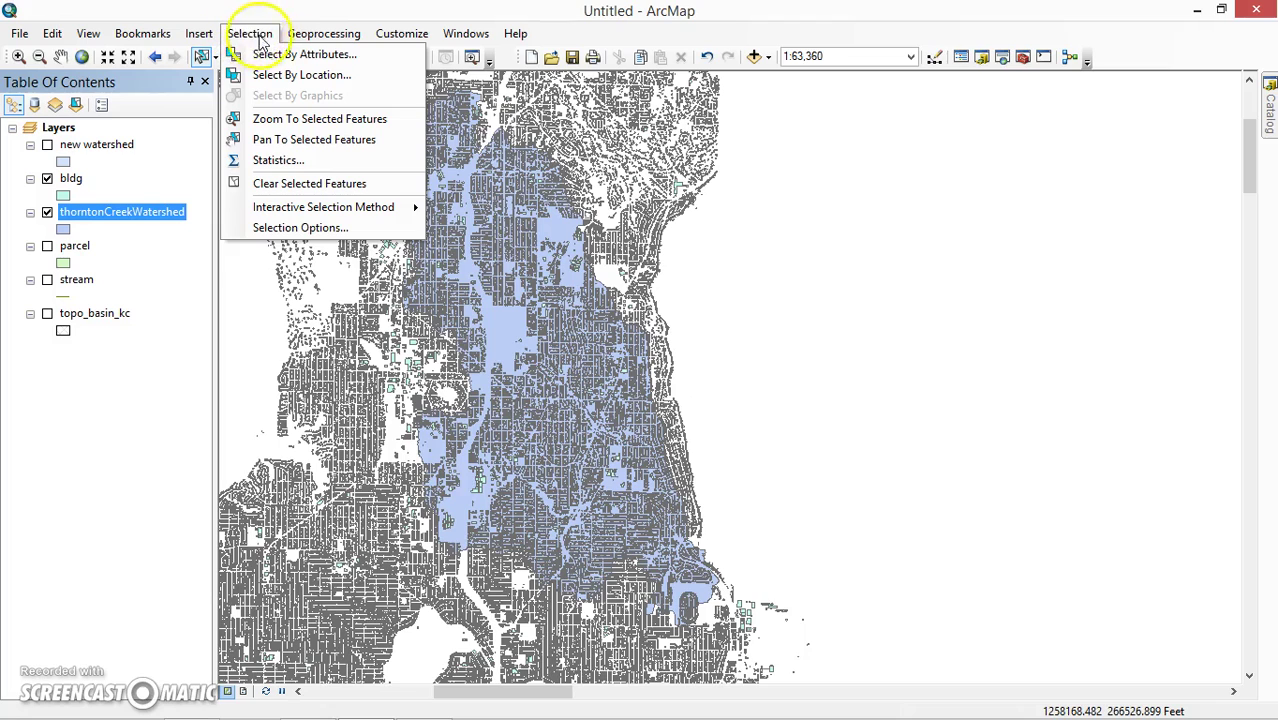
{"action": "left_click", "coordinate": [268, 78]}
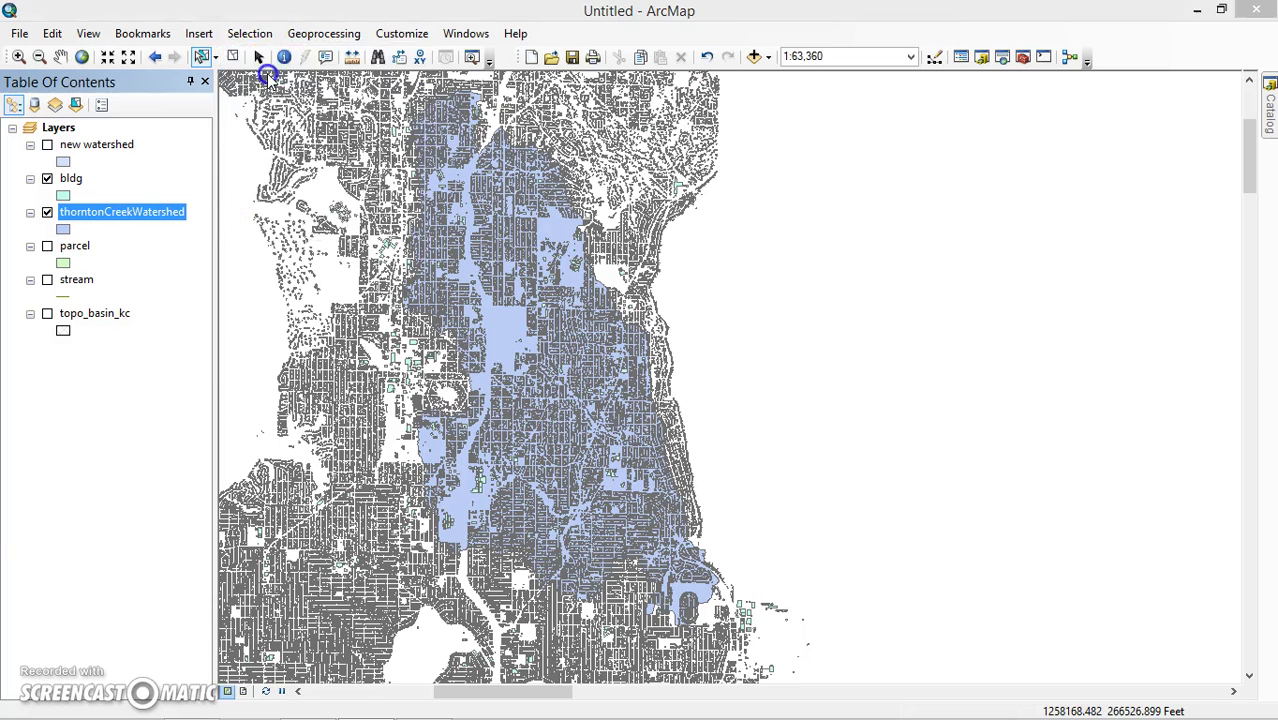
{"action": "left_click_drag", "start_coordinate": [275, 44], "coordinate": [877, 78]}
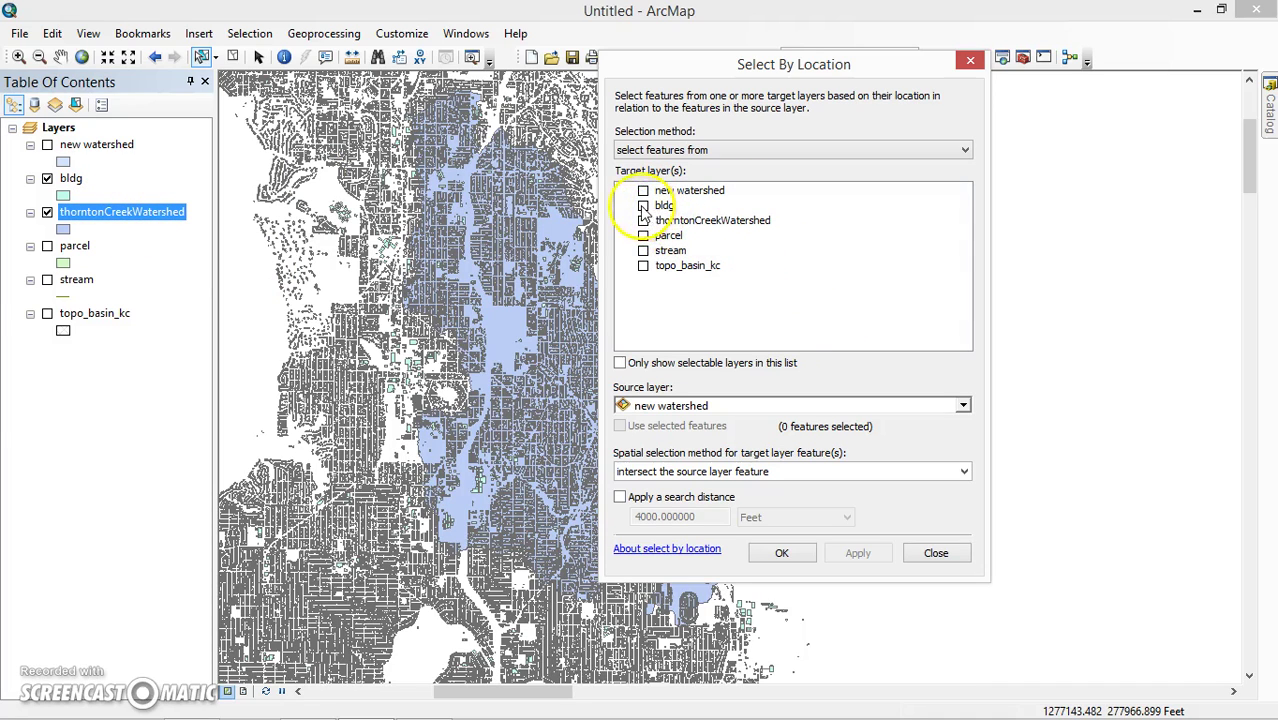
{"action": "left_click", "coordinate": [645, 151]}
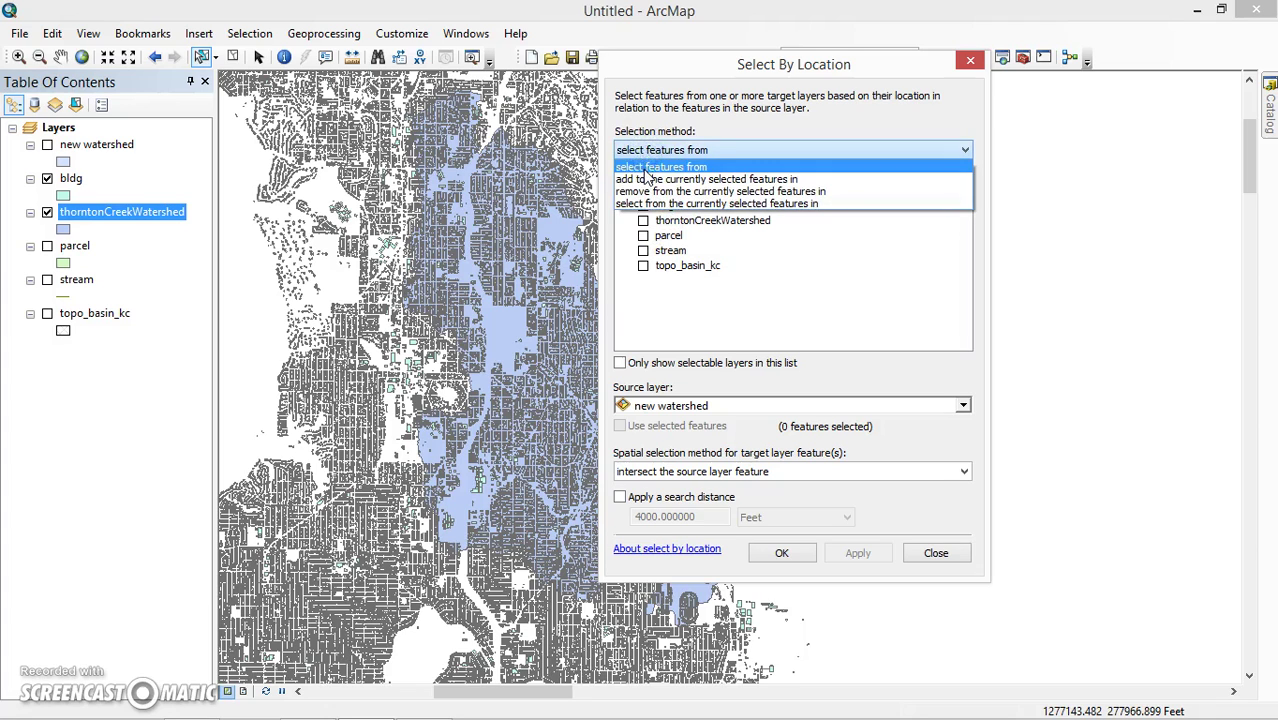
{"action": "left_click", "coordinate": [646, 169]}
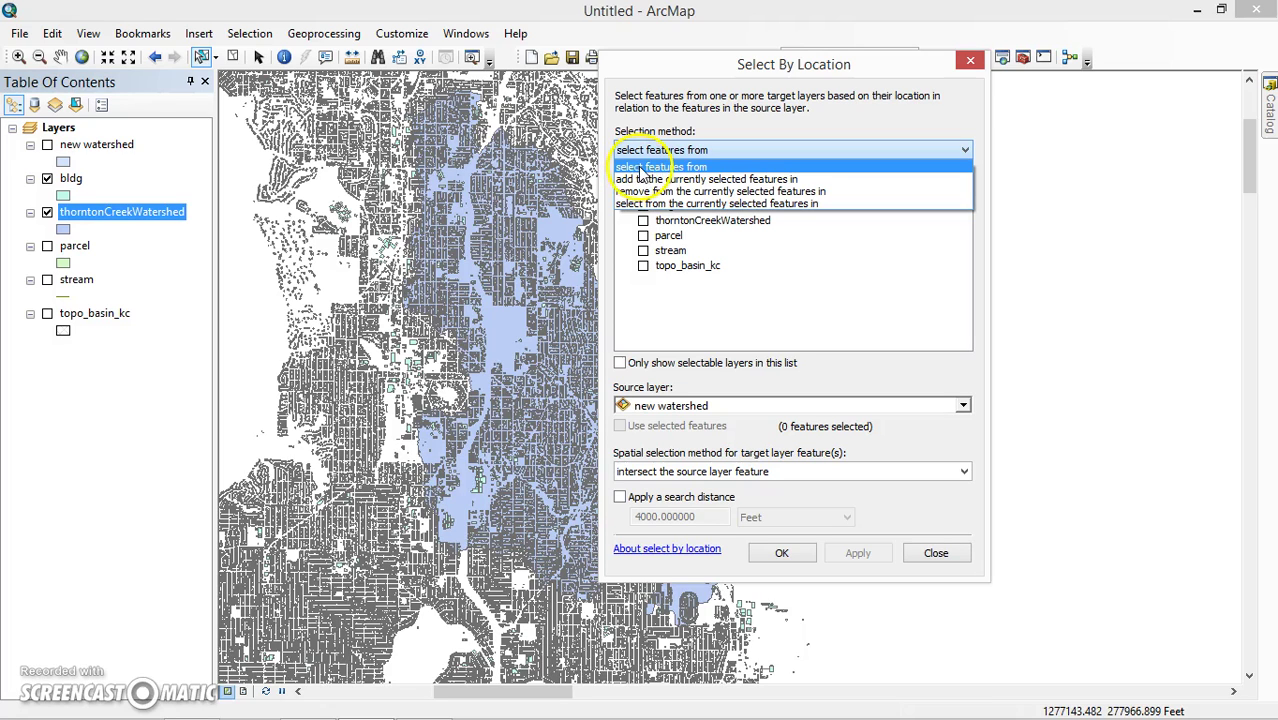
{"action": "left_click", "coordinate": [641, 167]}
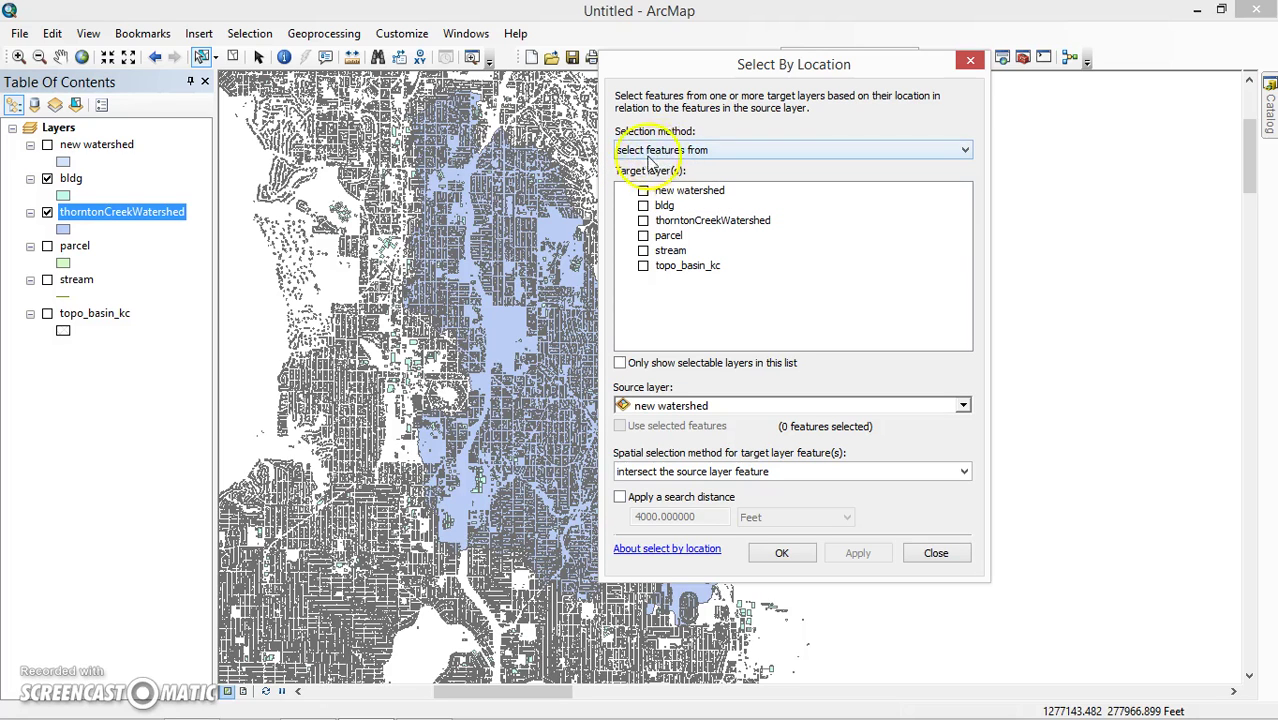
{"action": "left_click", "coordinate": [643, 205]}
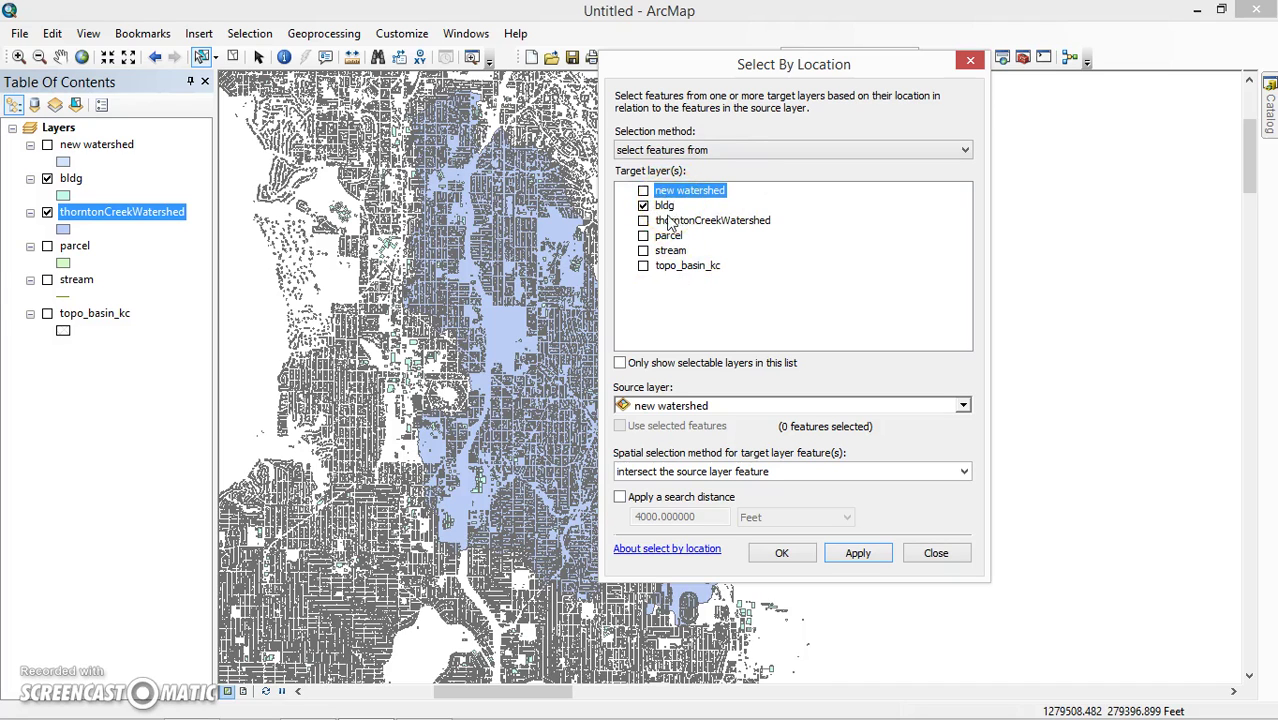
{"action": "left_click", "coordinate": [968, 406]}
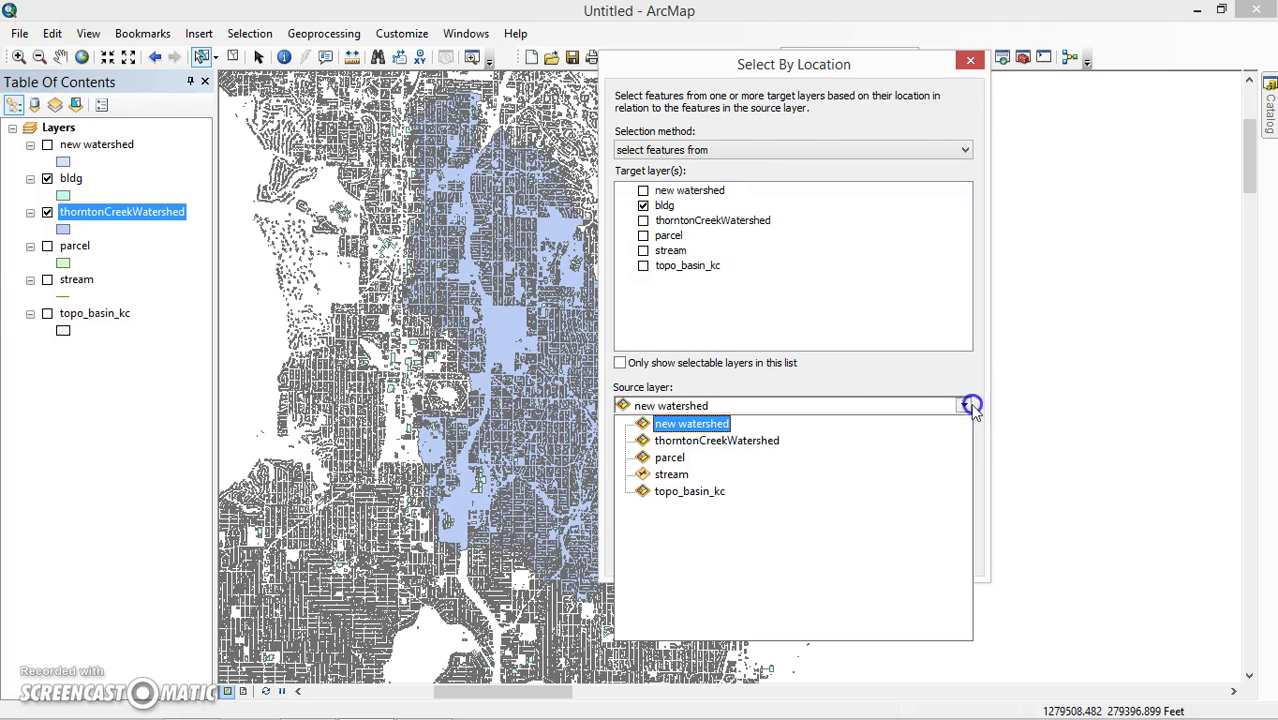
{"action": "left_click", "coordinate": [682, 442]}
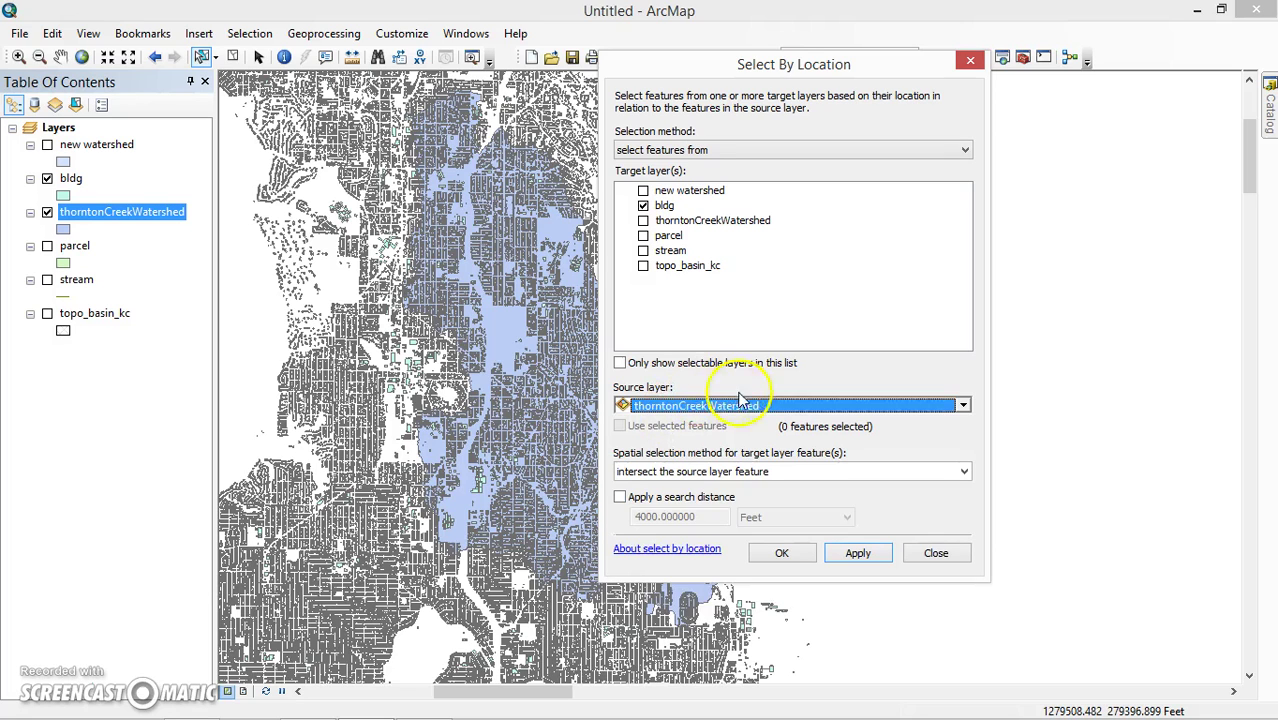
Step: Add parcel and stream as target layers and select the features that intersect the source layer feature
{"action": "left_click", "coordinate": [964, 472]}
{"action": "mouse_move", "coordinate": [968, 518]}
{"action": "left_mouse_down"}
{"action": "mouse_move", "coordinate": [963, 553]}
{"action": "mouse_move", "coordinate": [964, 528]}
{"action": "left_mouse_up"}
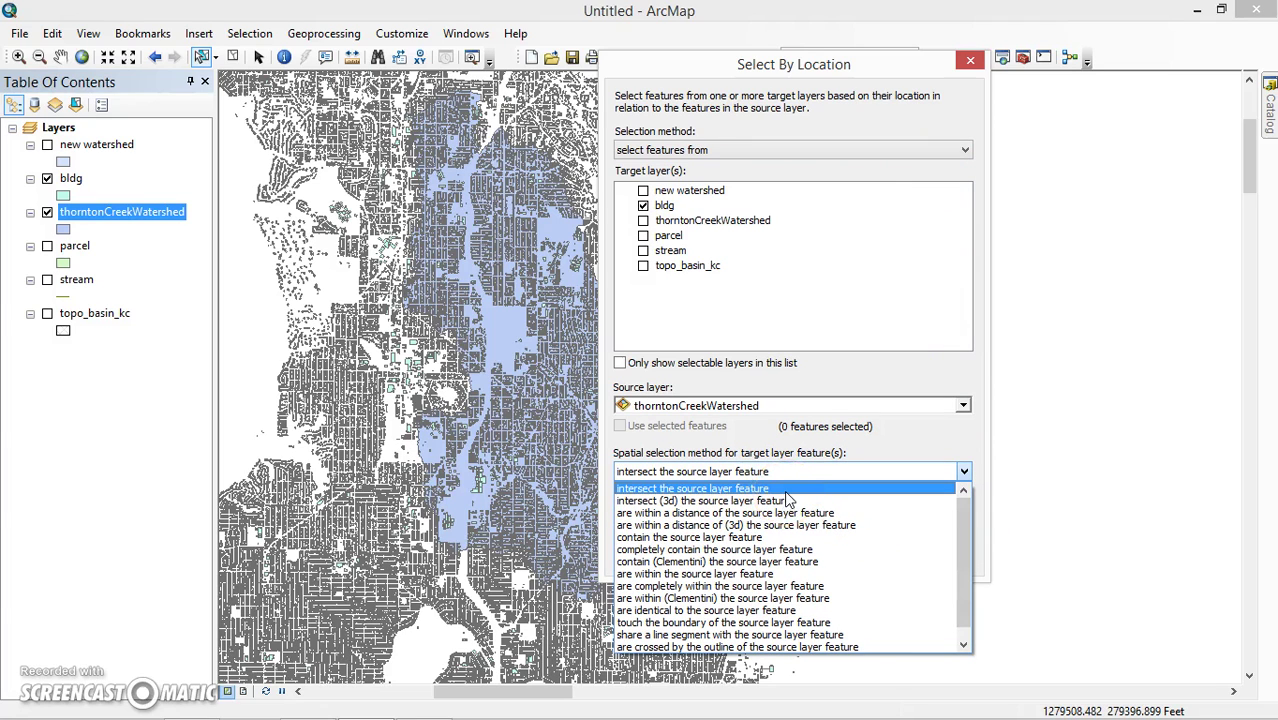
{"action": "left_click", "coordinate": [643, 237]}
{"action": "left_click", "coordinate": [643, 236]}
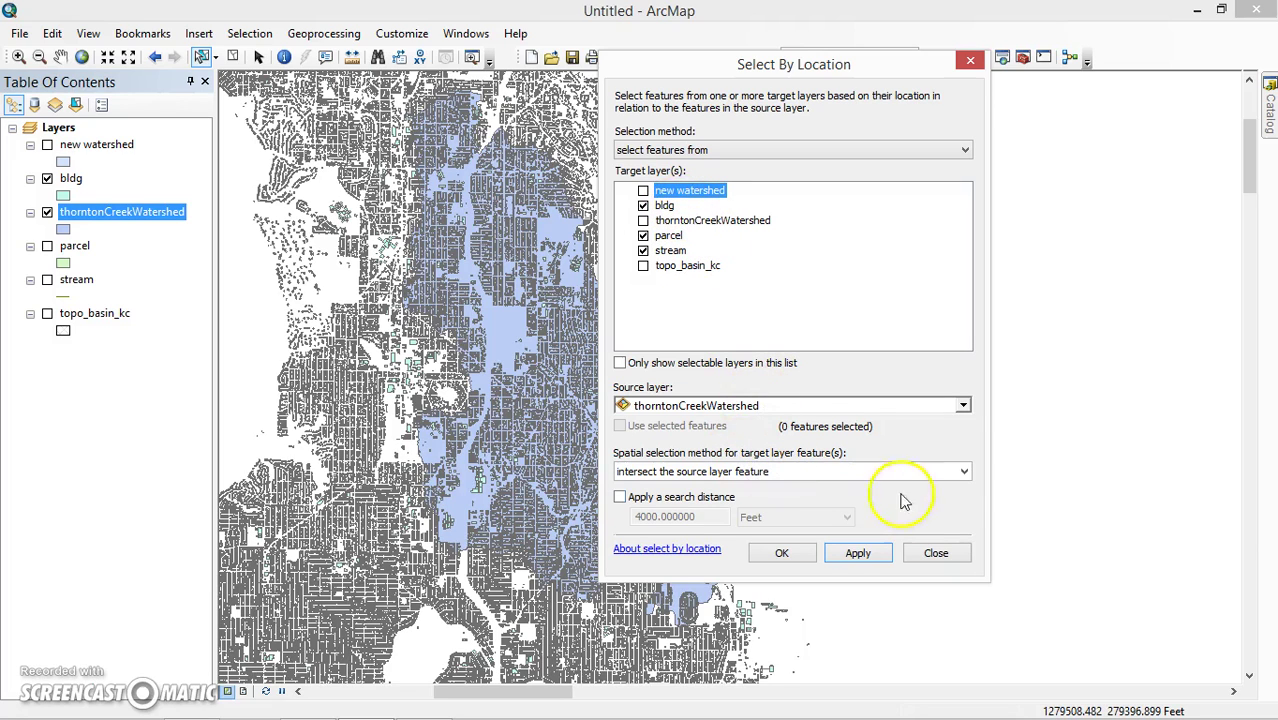
{"action": "left_click", "coordinate": [964, 474]}
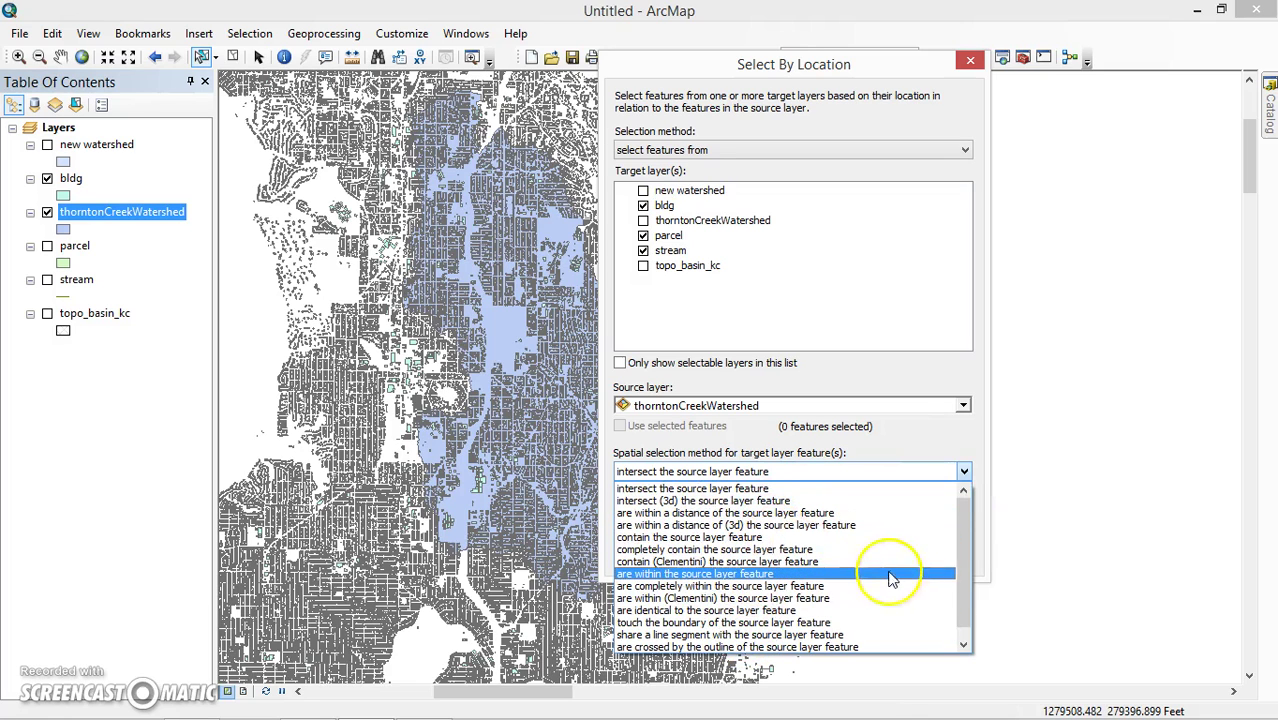
{"action": "left_click_drag", "start_coordinate": [966, 577], "coordinate": [962, 546]}
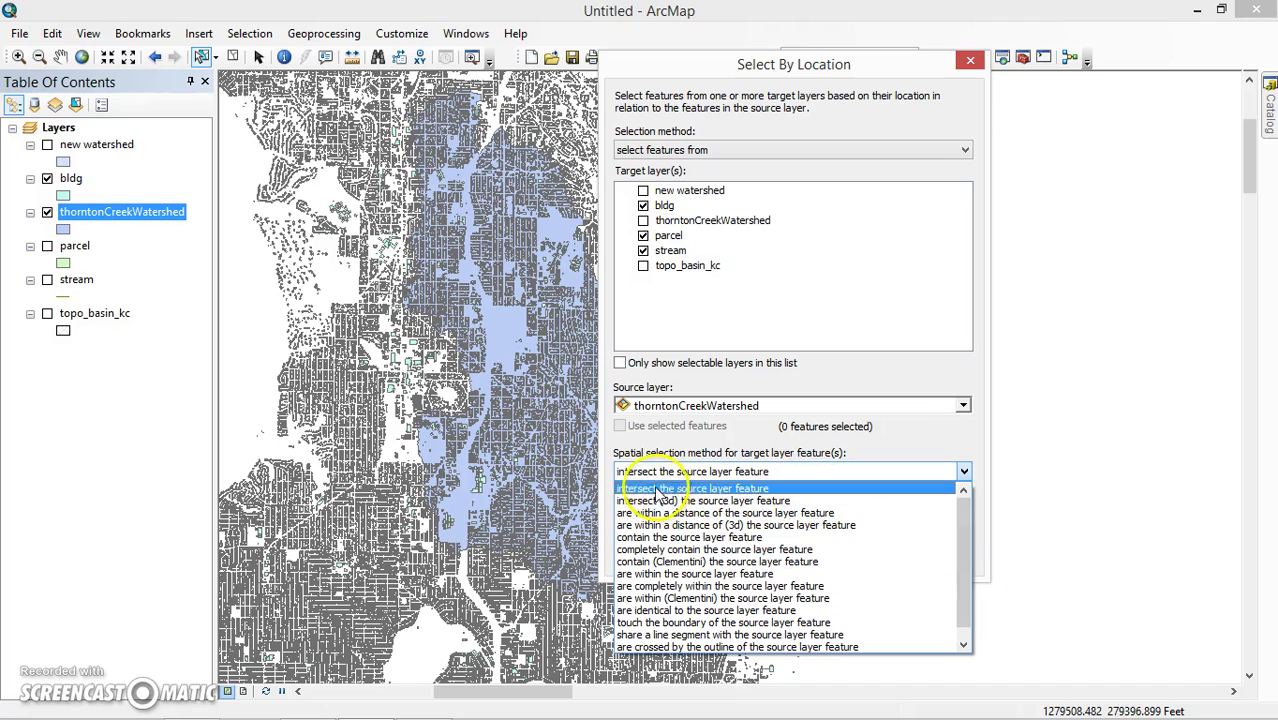
{"action": "left_click", "coordinate": [764, 489]}
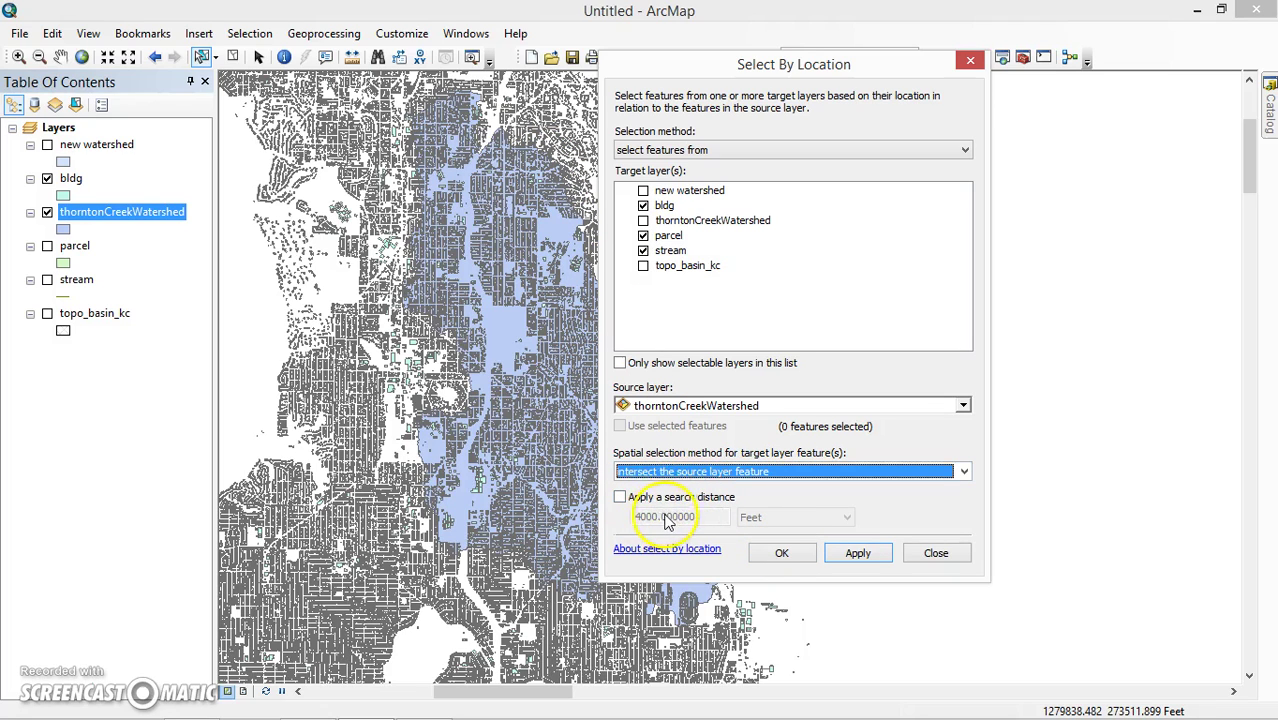
{"action": "left_click", "coordinate": [783, 555]}
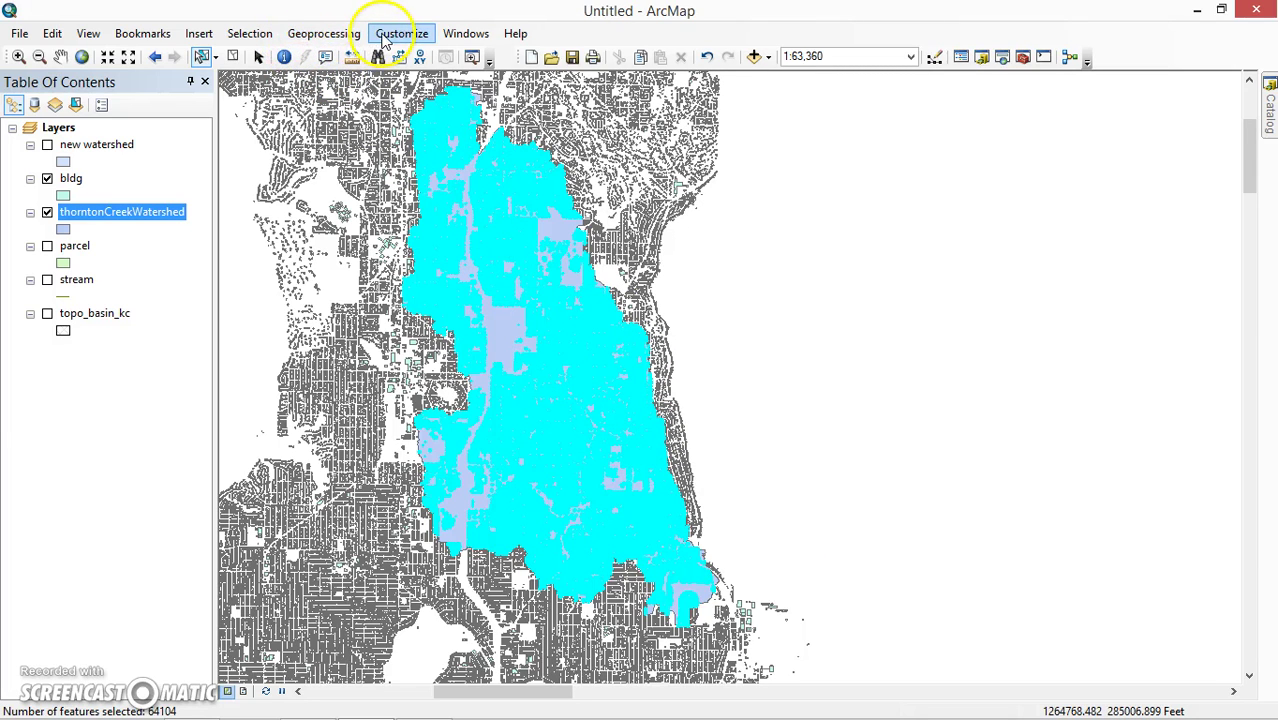
Step: Rerun Select By Location for the bldg, parcel and stream features intersecting thorntonCreekWatershed
{"action": "left_click", "coordinate": [250, 33]}
{"action": "left_click", "coordinate": [280, 77]}
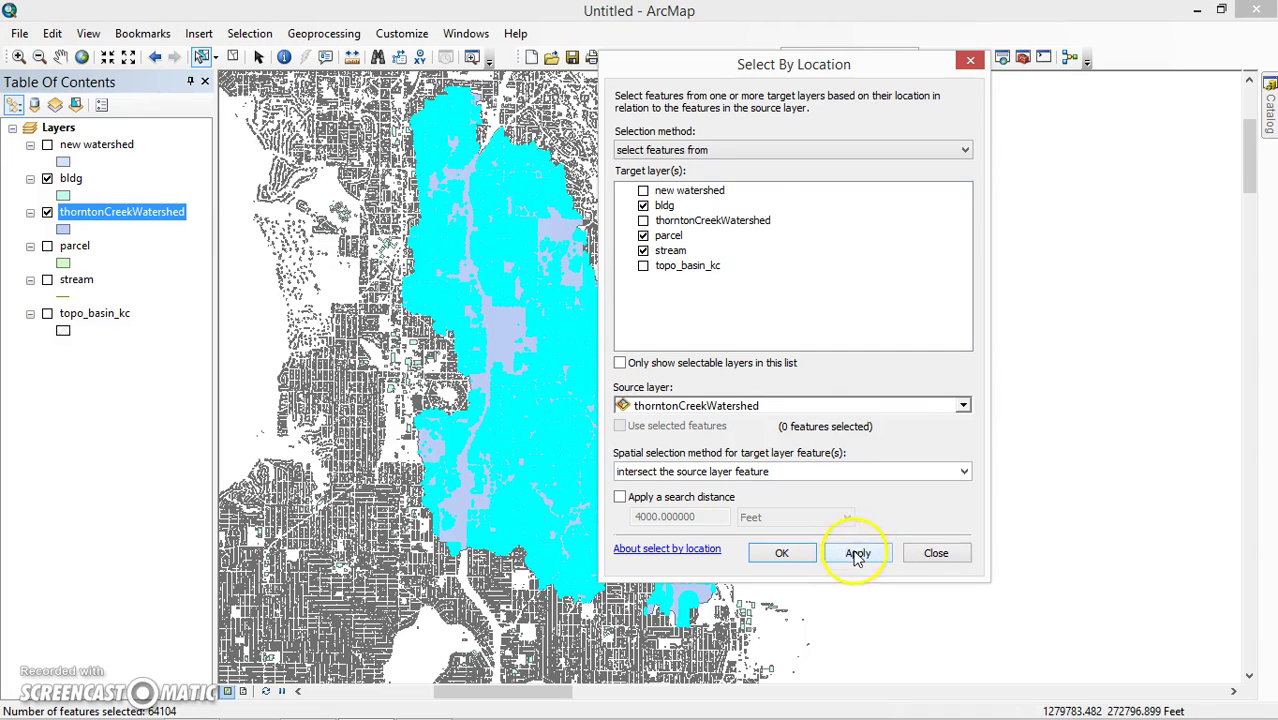
{"action": "left_click_drag", "start_coordinate": [854, 68], "coordinate": [955, 76]}
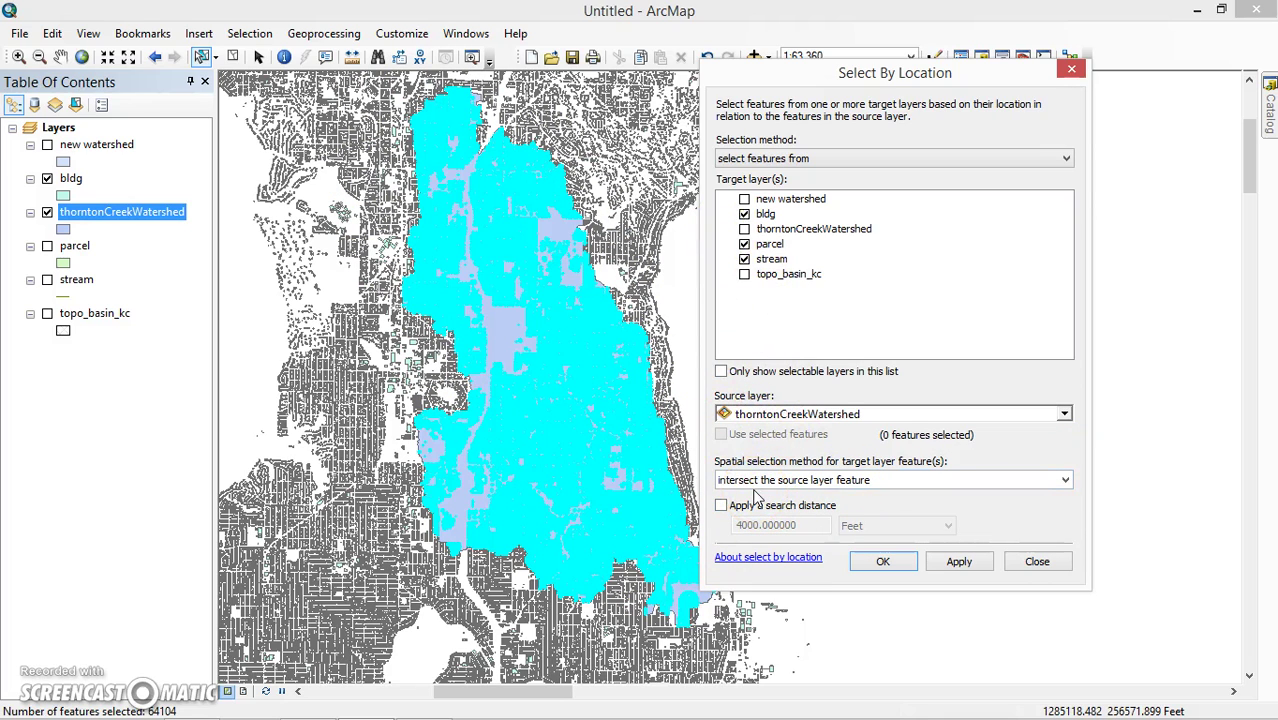
{"action": "left_click", "coordinate": [895, 565]}
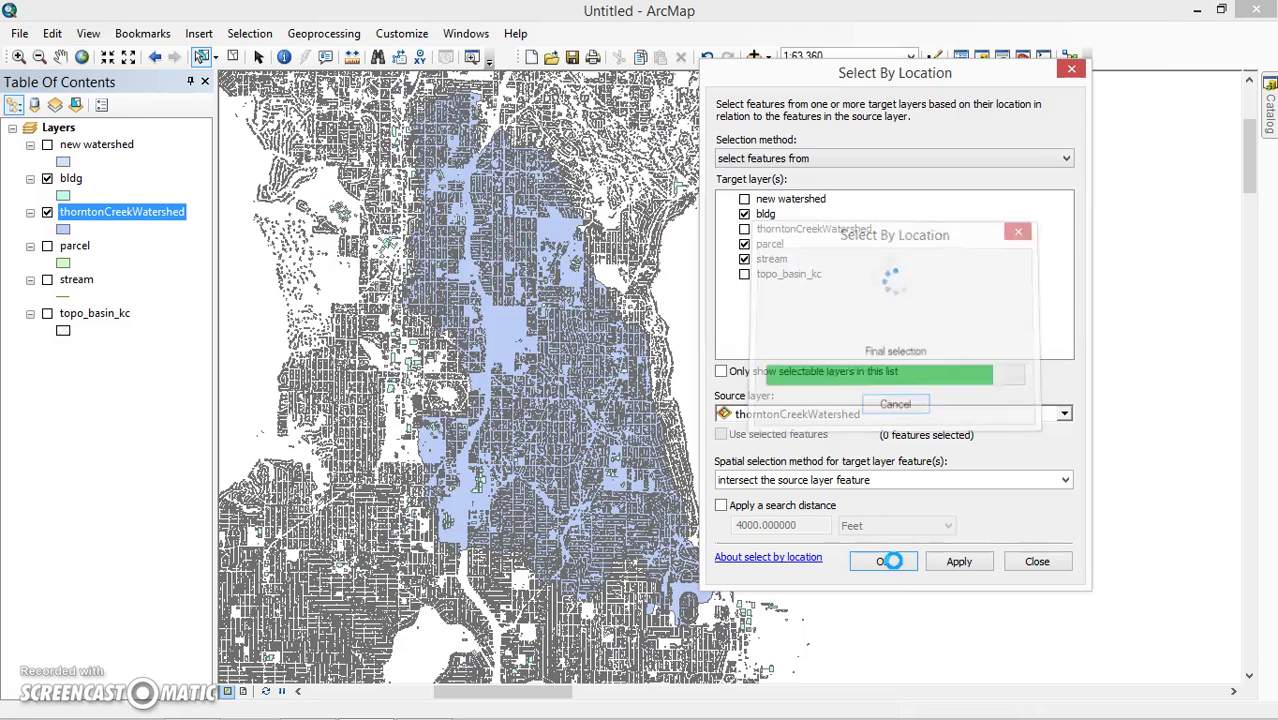
{"action": "left_click", "coordinate": [884, 563]}
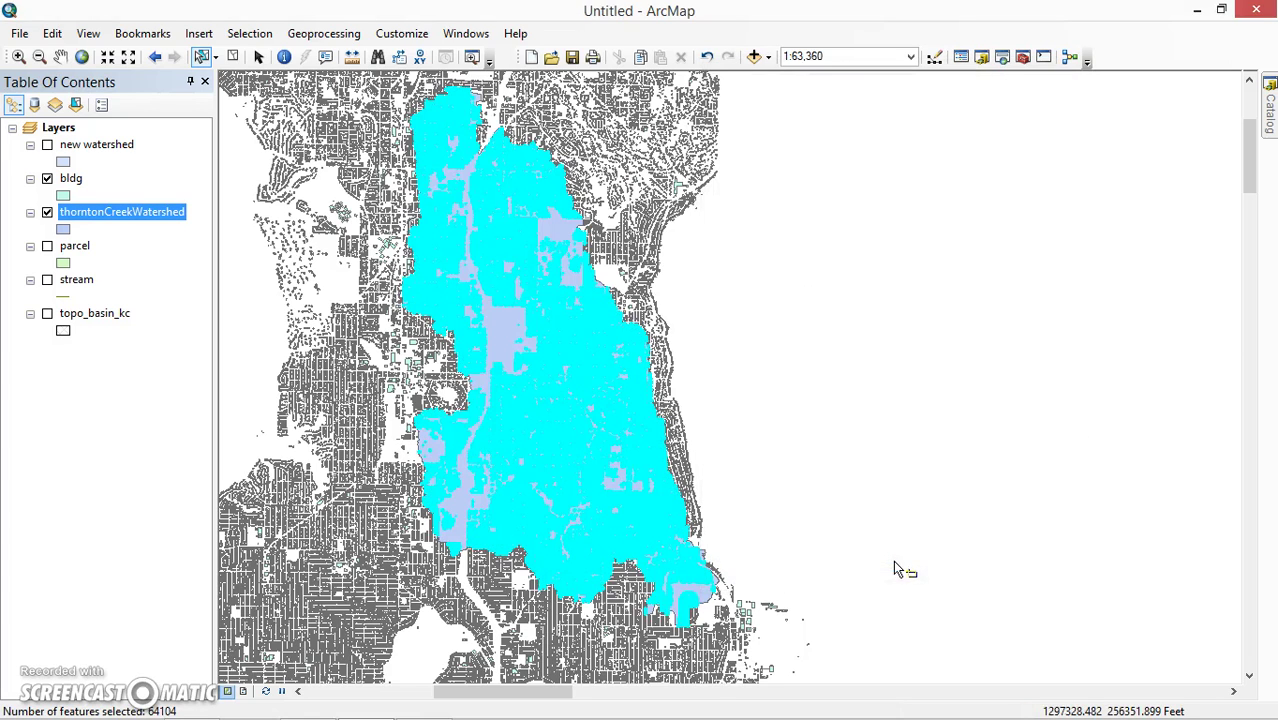
Step: Show the stream and parcel layers on the map and hide the thorntonCreekWatershed layer
{"action": "left_click", "coordinate": [47, 280]}
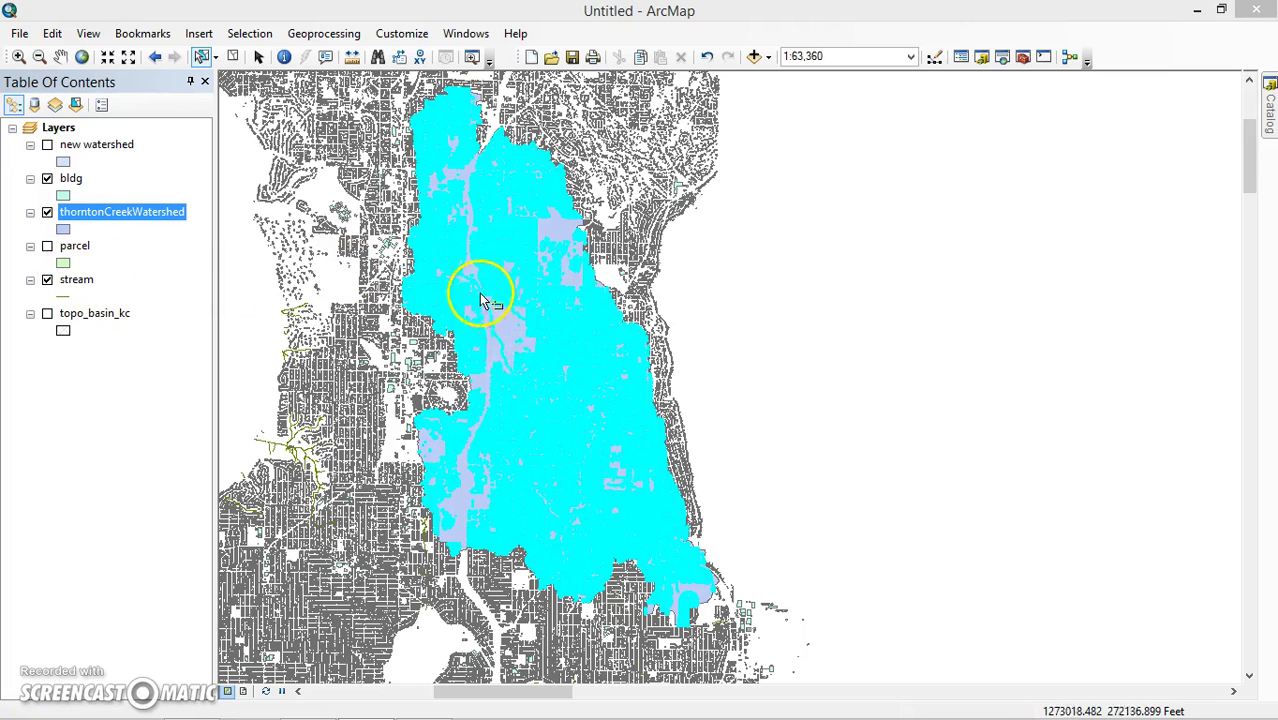
{"action": "left_click", "coordinate": [70, 180]}
{"action": "left_click", "coordinate": [77, 190]}
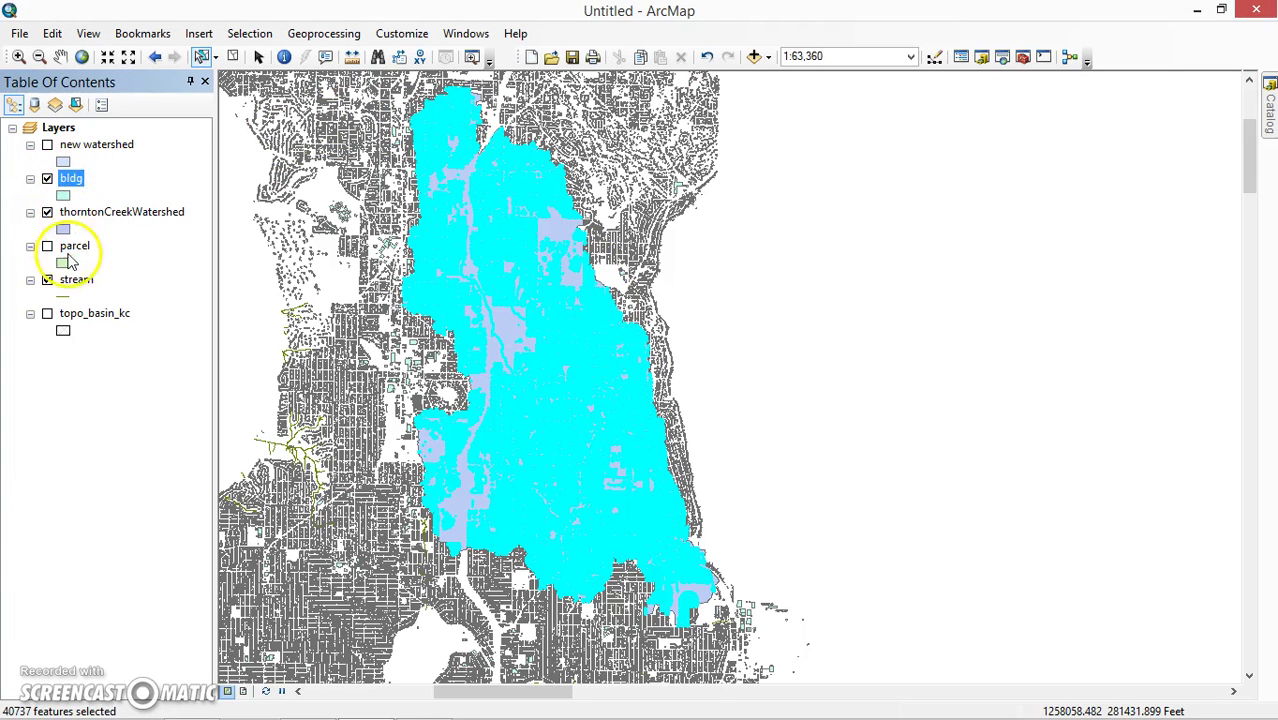
{"action": "left_click", "coordinate": [47, 212]}
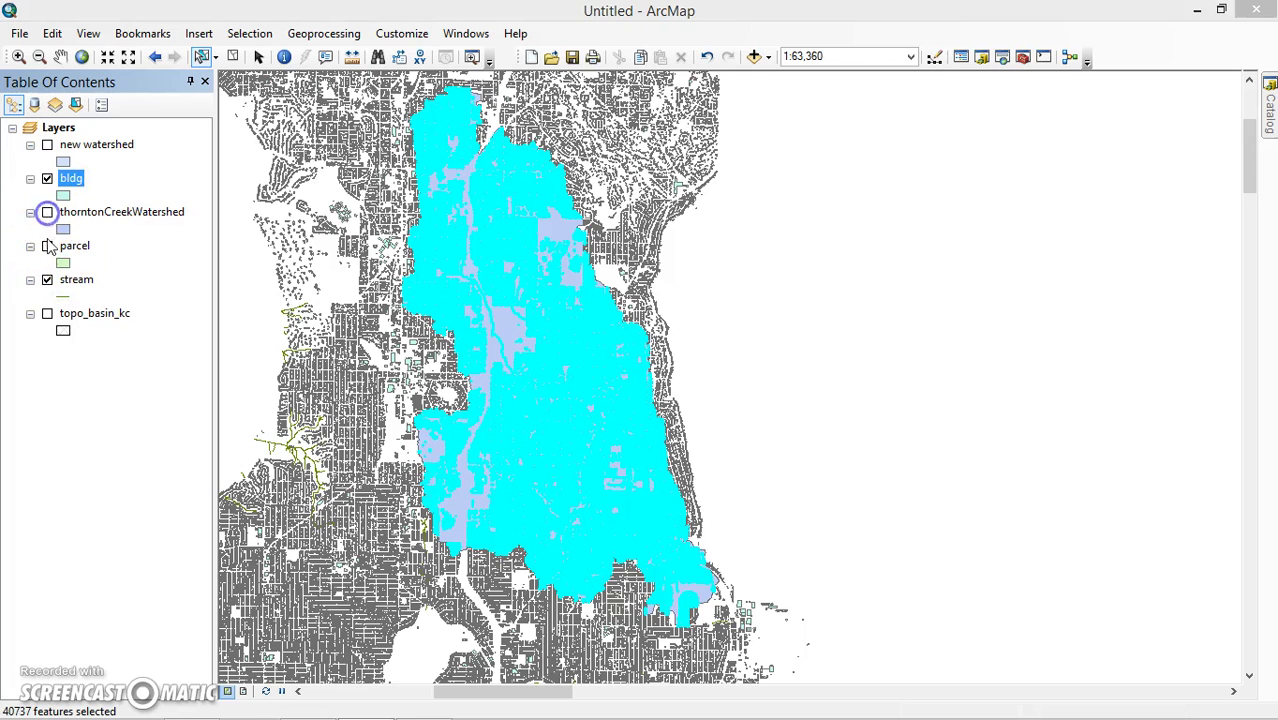
{"action": "left_click", "coordinate": [47, 246]}
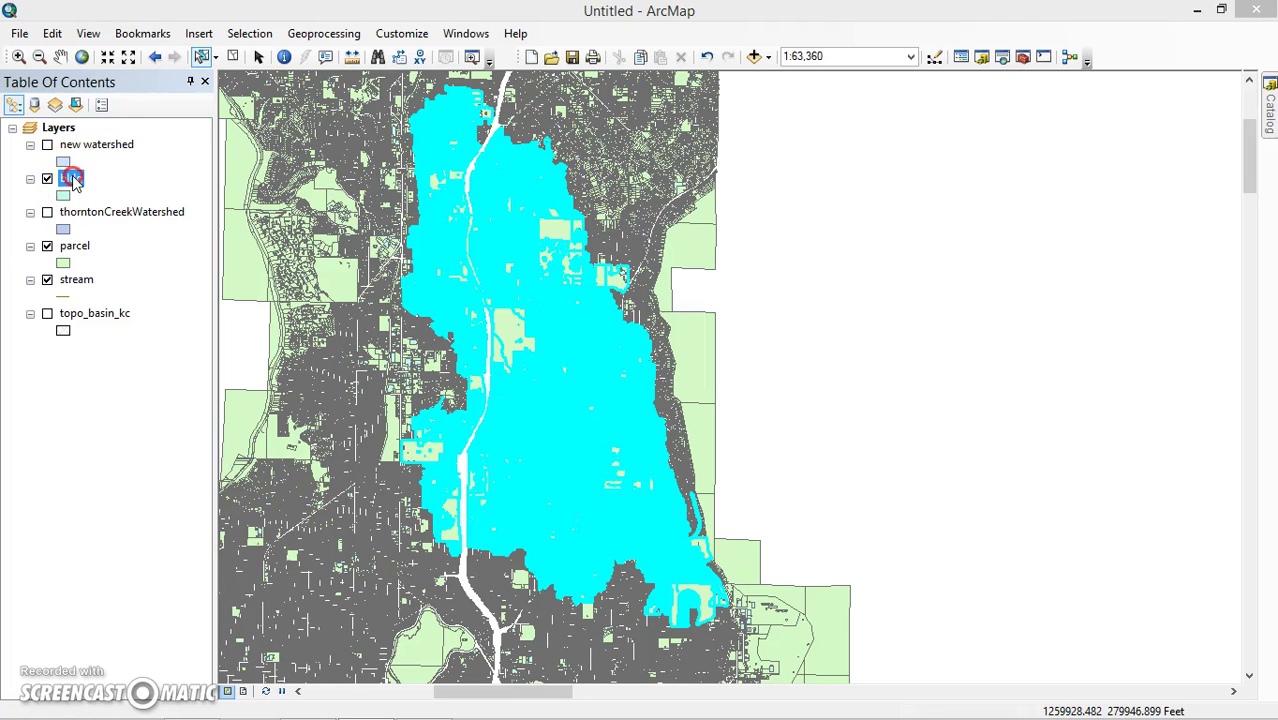
Step: Export the selected bldg features with the layer's source coordinate system as BLDG_THORNW.shp in GIS_data, replacing the existing shapefile
{"action": "right_click", "coordinate": [75, 182]}
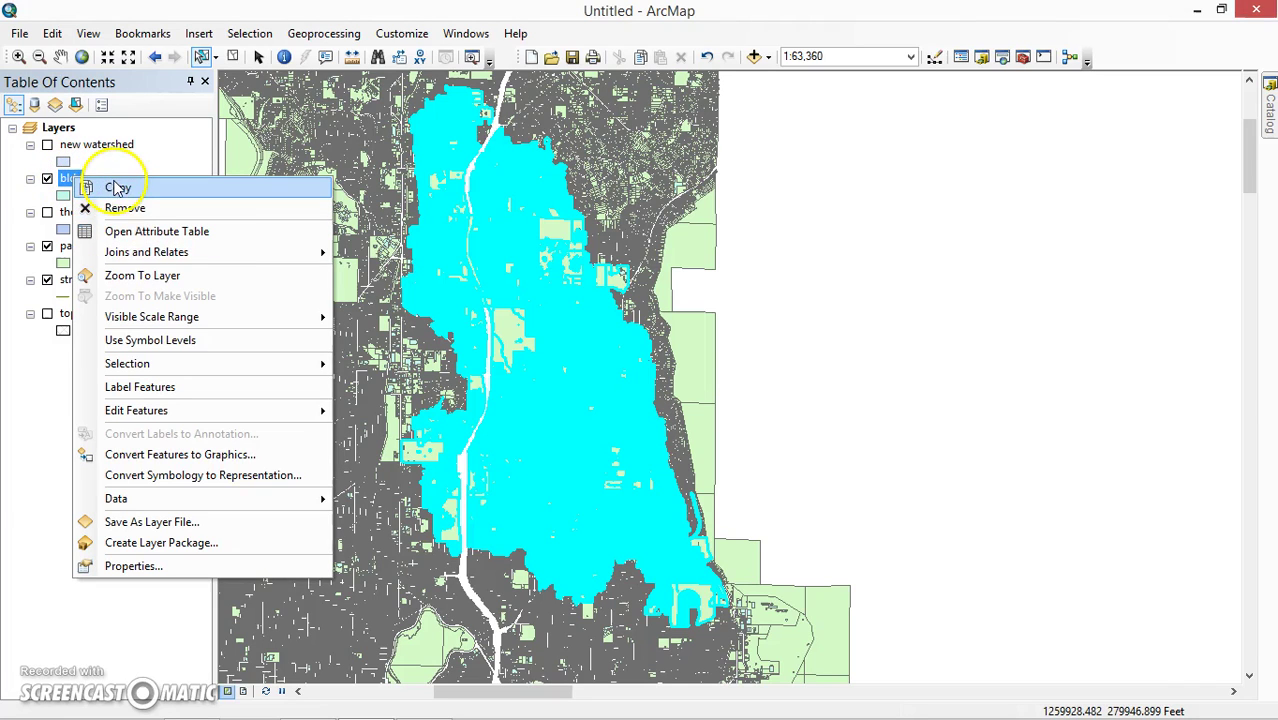
{"action": "mouse_move", "coordinate": [228, 499]}
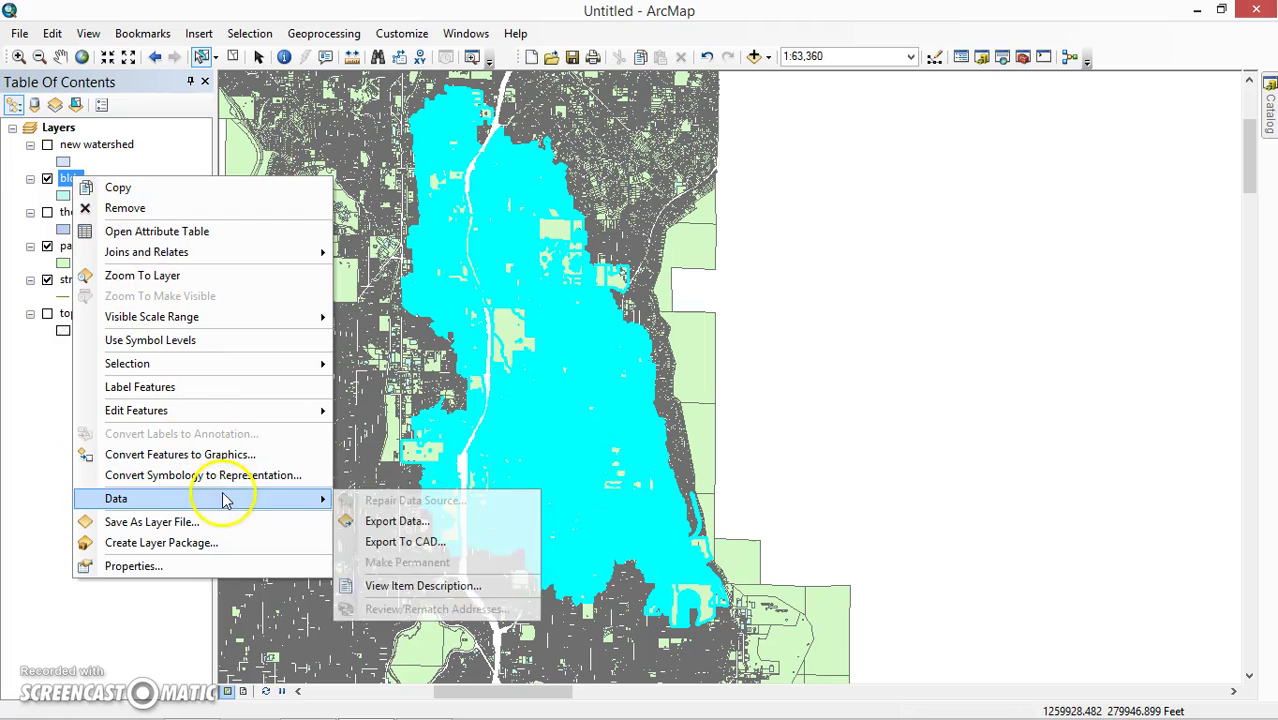
{"action": "left_click", "coordinate": [398, 520]}
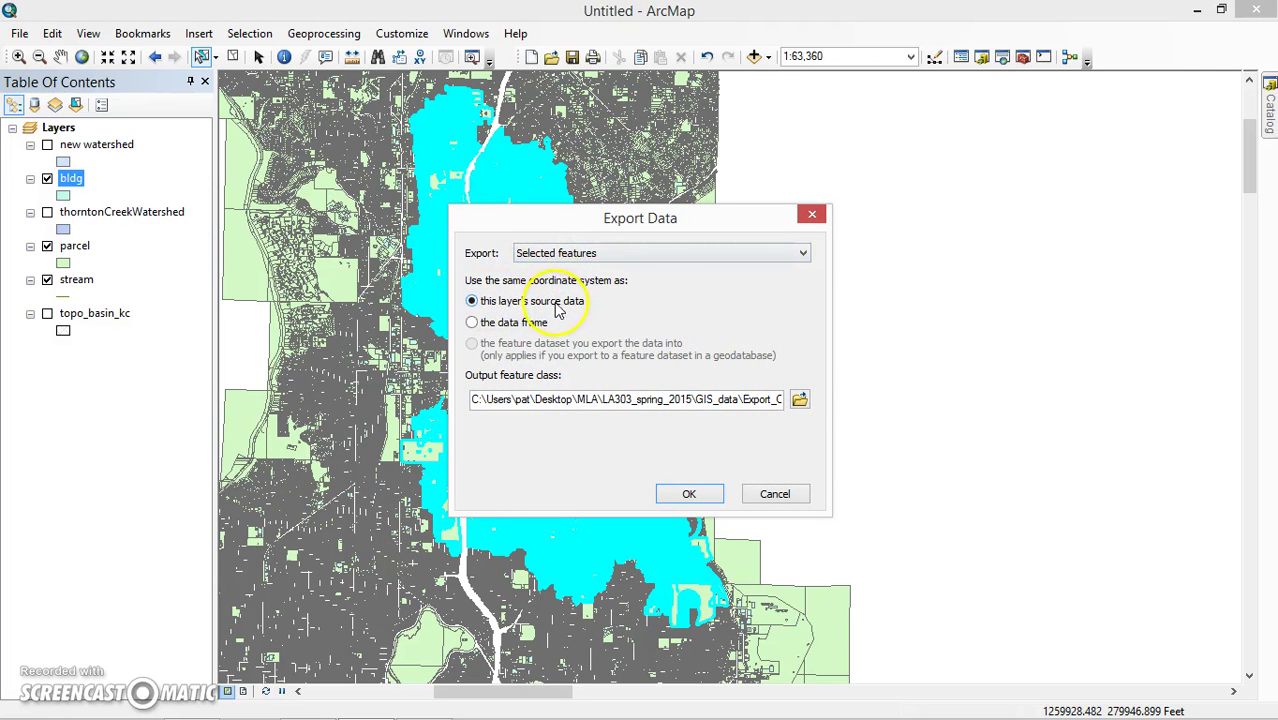
{"action": "left_click", "coordinate": [798, 400]}
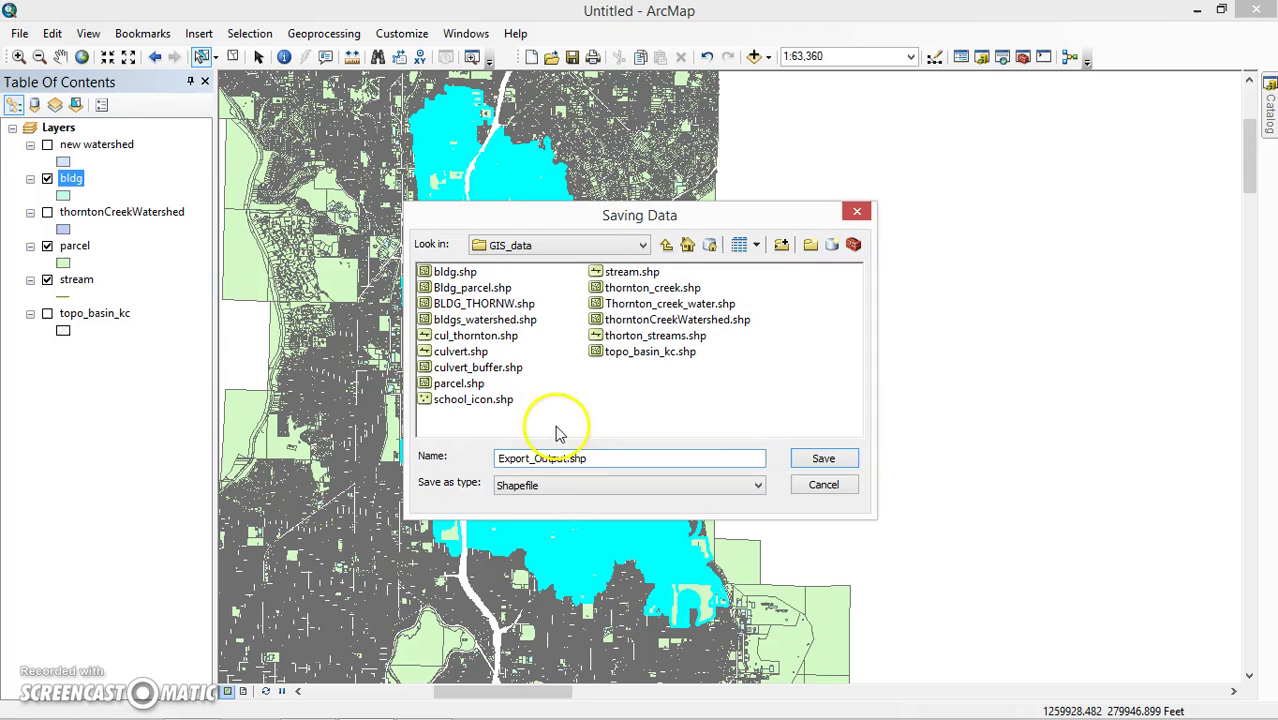
{"action": "left_click", "coordinate": [487, 308]}
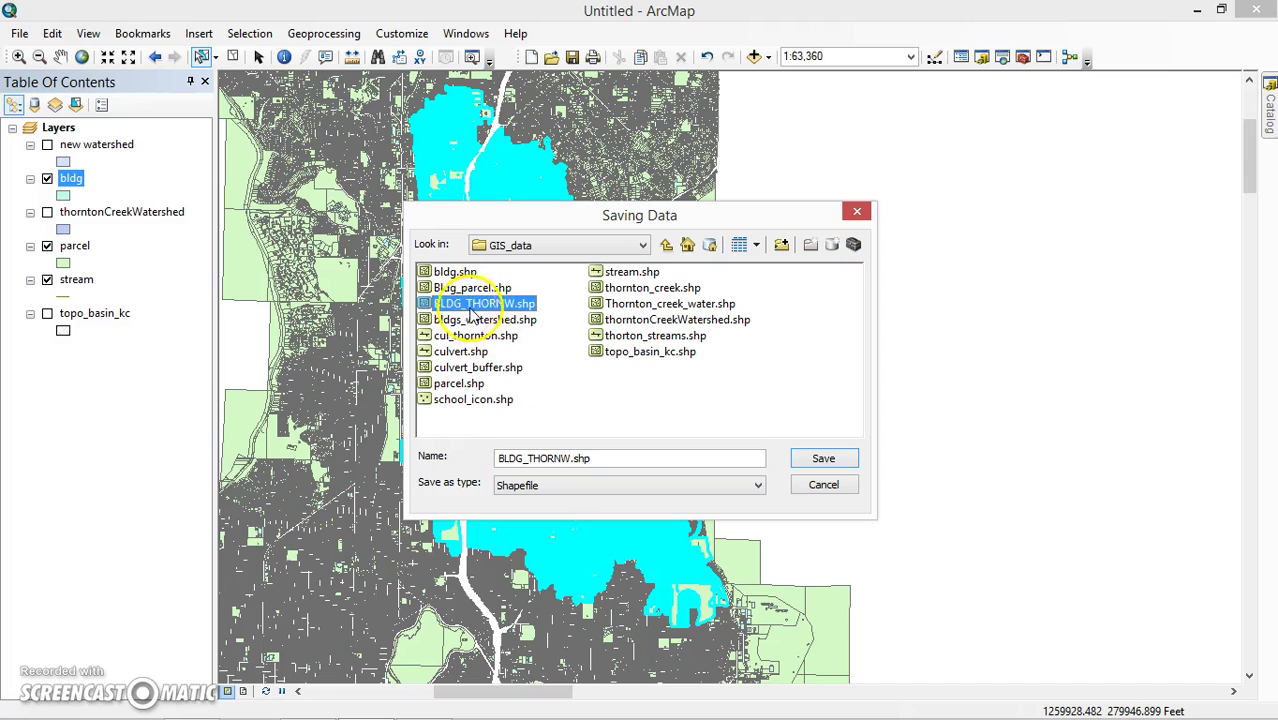
{"action": "left_click", "coordinate": [818, 462]}
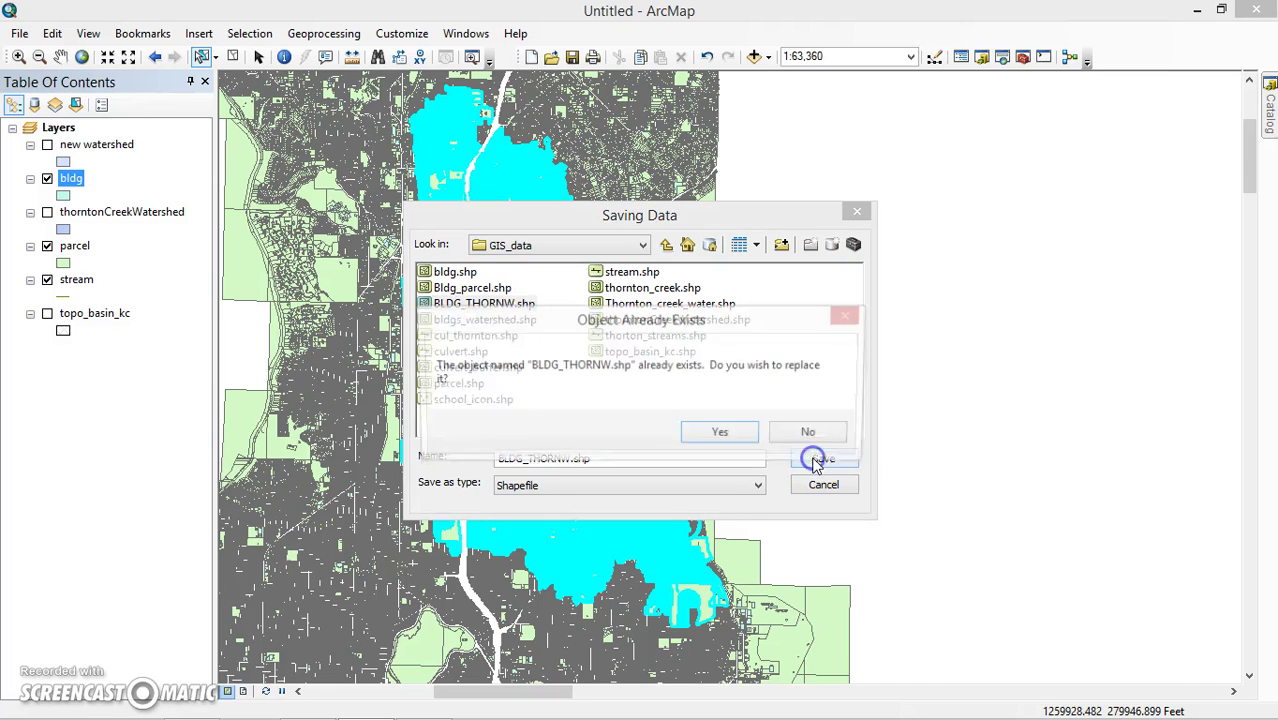
{"action": "left_click", "coordinate": [722, 434]}
{"action": "left_click", "coordinate": [692, 494]}
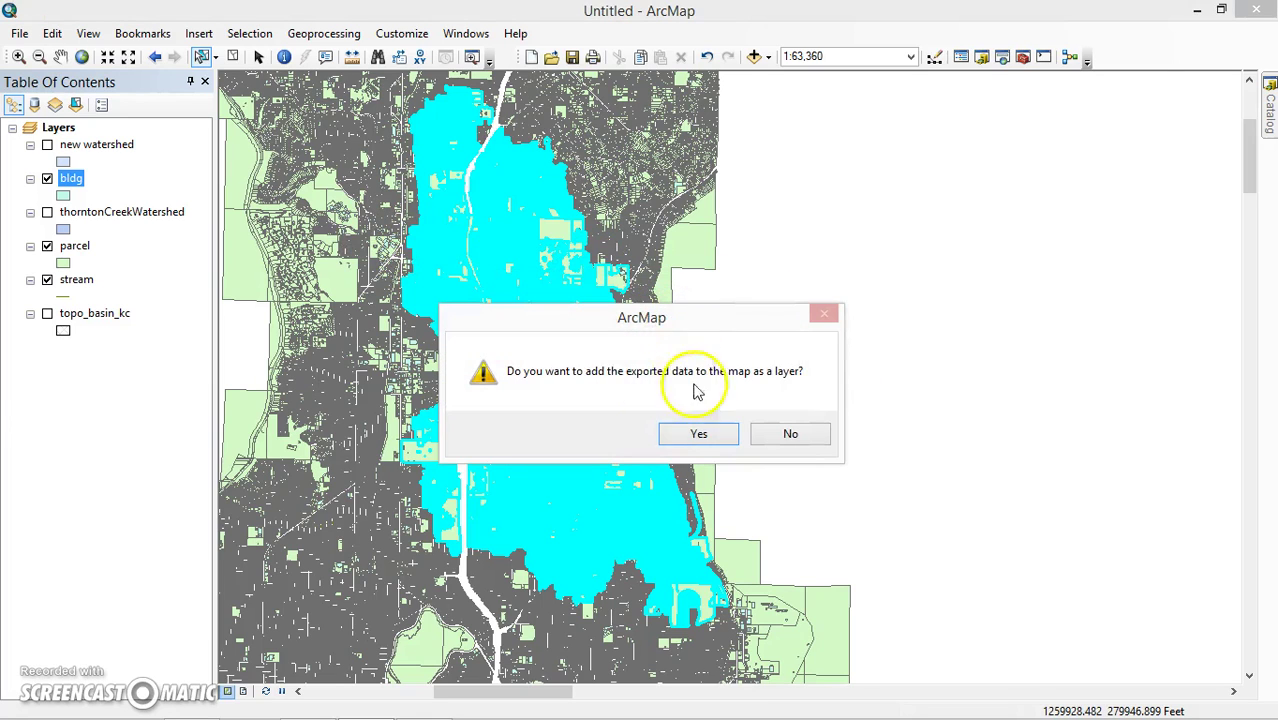
Step: Add the exported BLDG_THORNW data to the map as a layer and hide the original bldg layer
{"action": "left_click", "coordinate": [700, 435]}
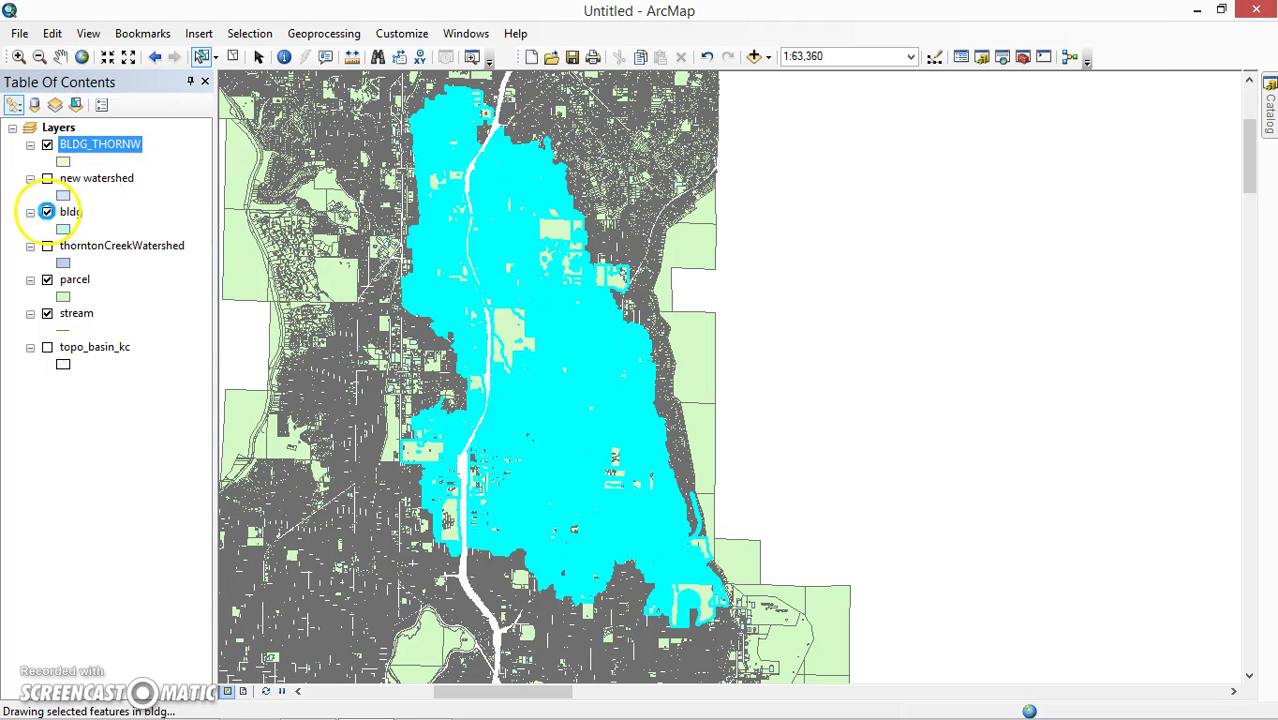
{"action": "left_click", "coordinate": [45, 212]}
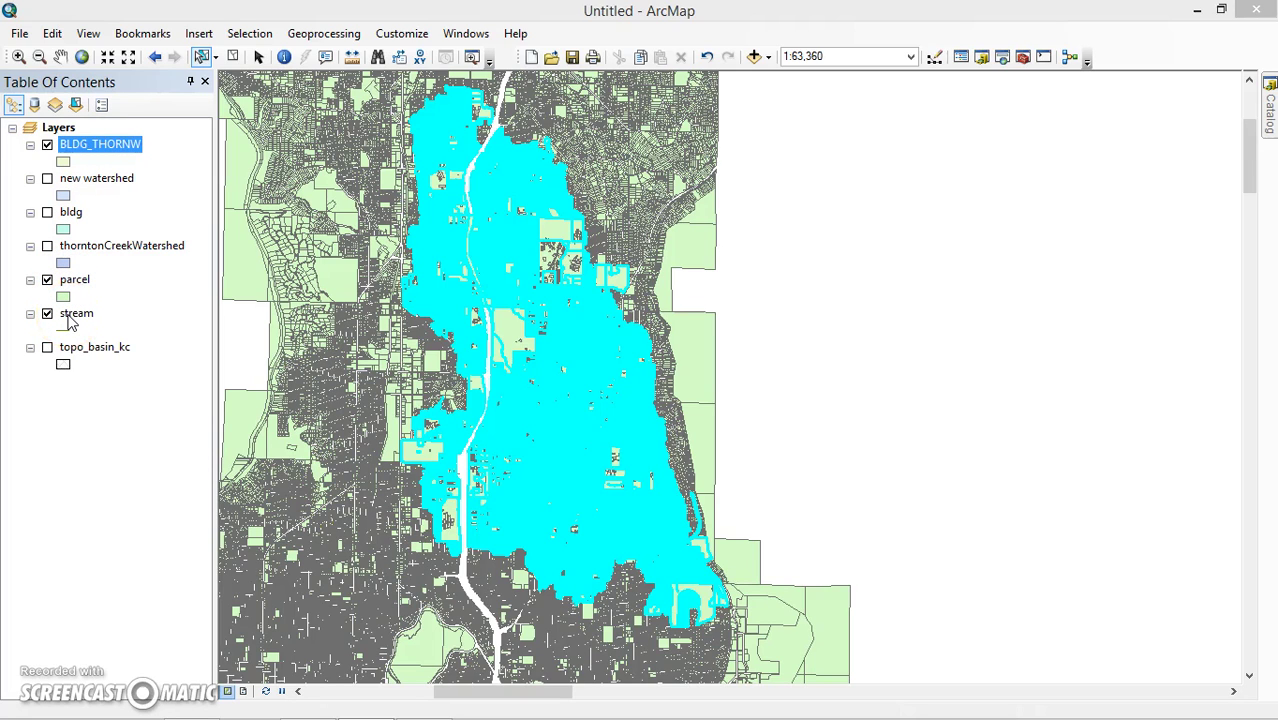
Step: Open the feature selection commands
{"action": "left_click", "coordinate": [255, 33]}
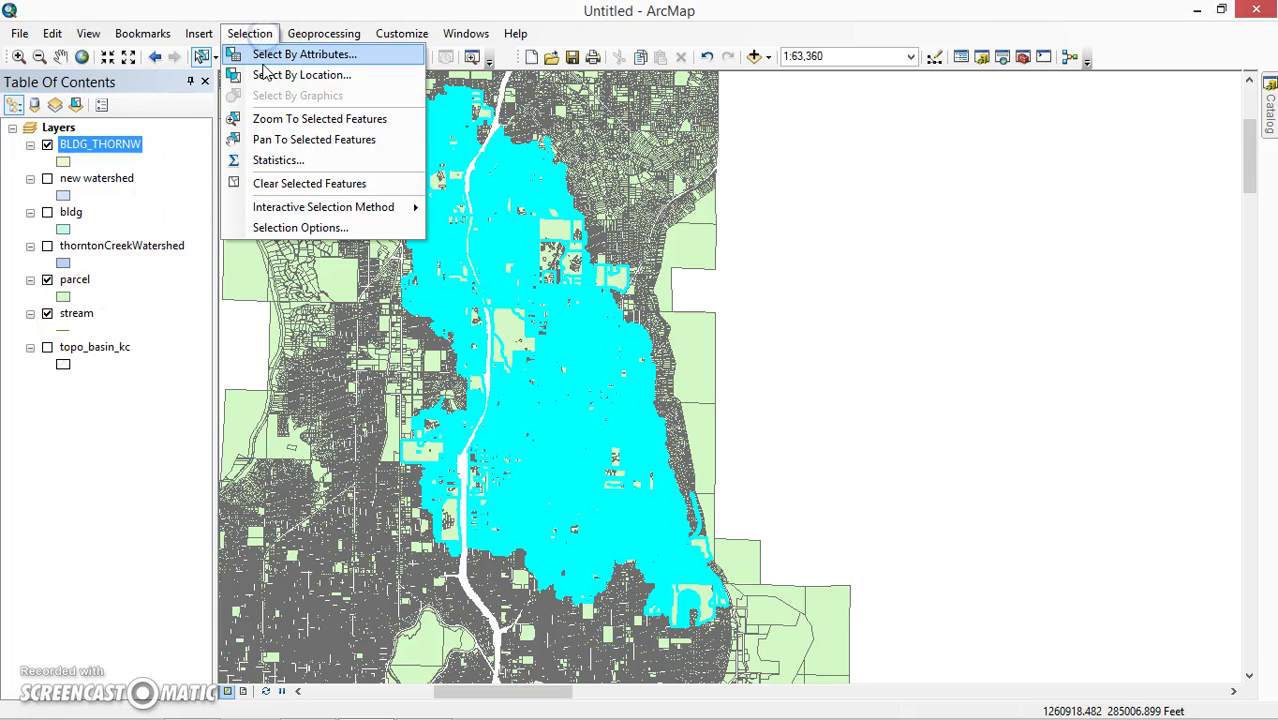